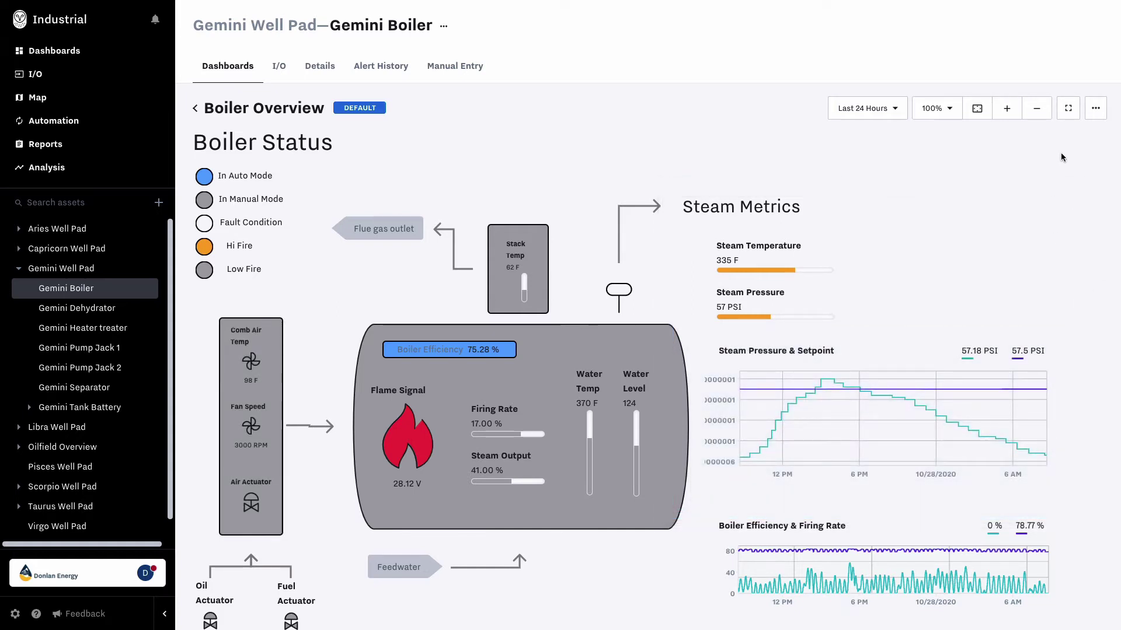
- In the overview template editor, place a new gauge beside Boiler Status titled 'Runtime'
left_click(1095, 108)
left_click(1079, 137)
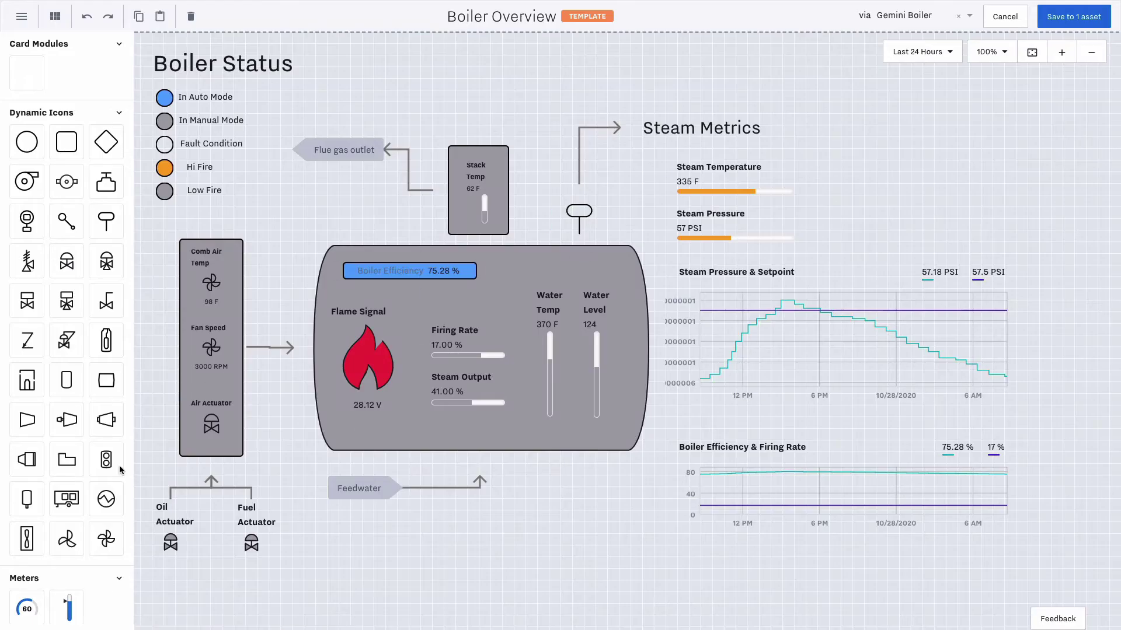
mouse_move(26, 604)
left_mouse_down()
mouse_move(327, 82)
mouse_move(402, 150)
left_mouse_up()
left_click(978, 70)
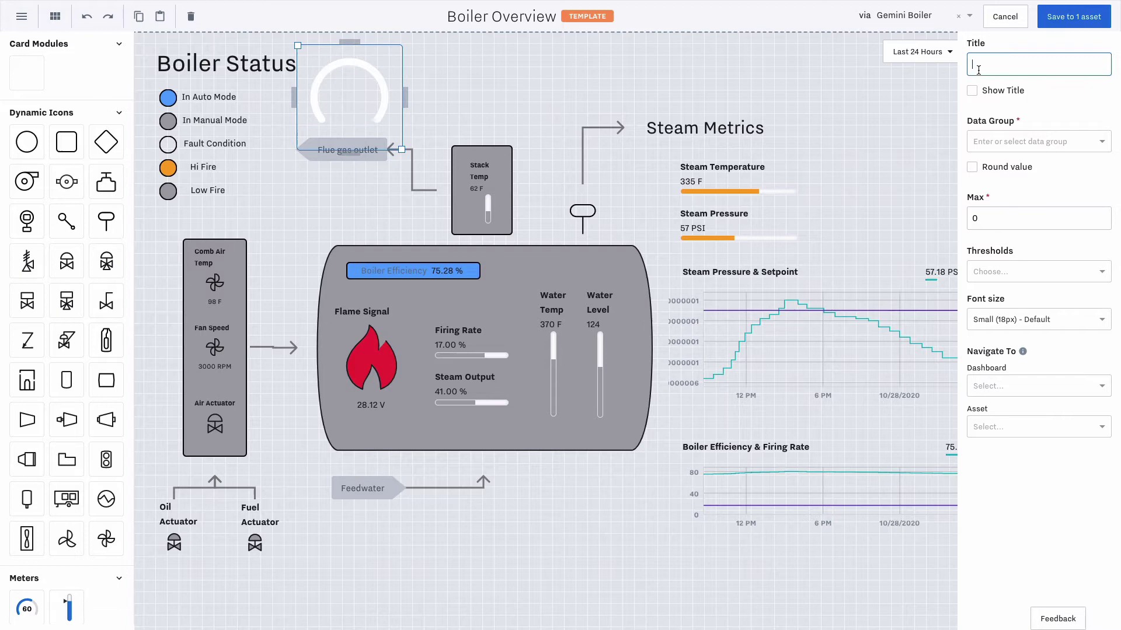
type("Runtime")
- Feed the gauge from the Boiler Runtime data group with a maximum of 24
left_click(1013, 141)
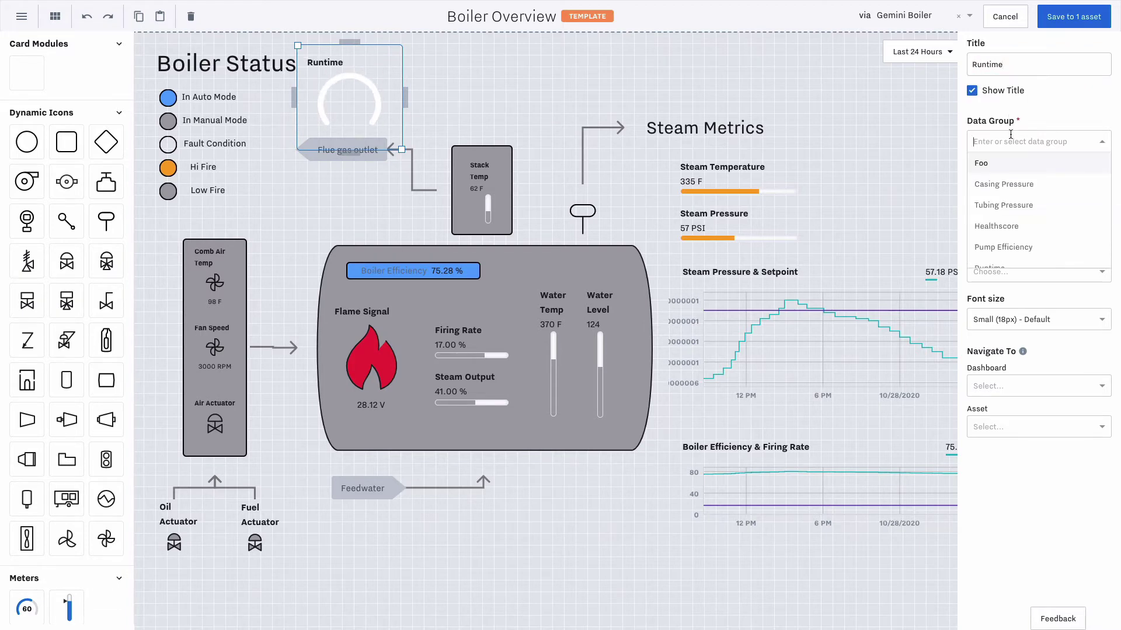
type("run")
left_click(1019, 205)
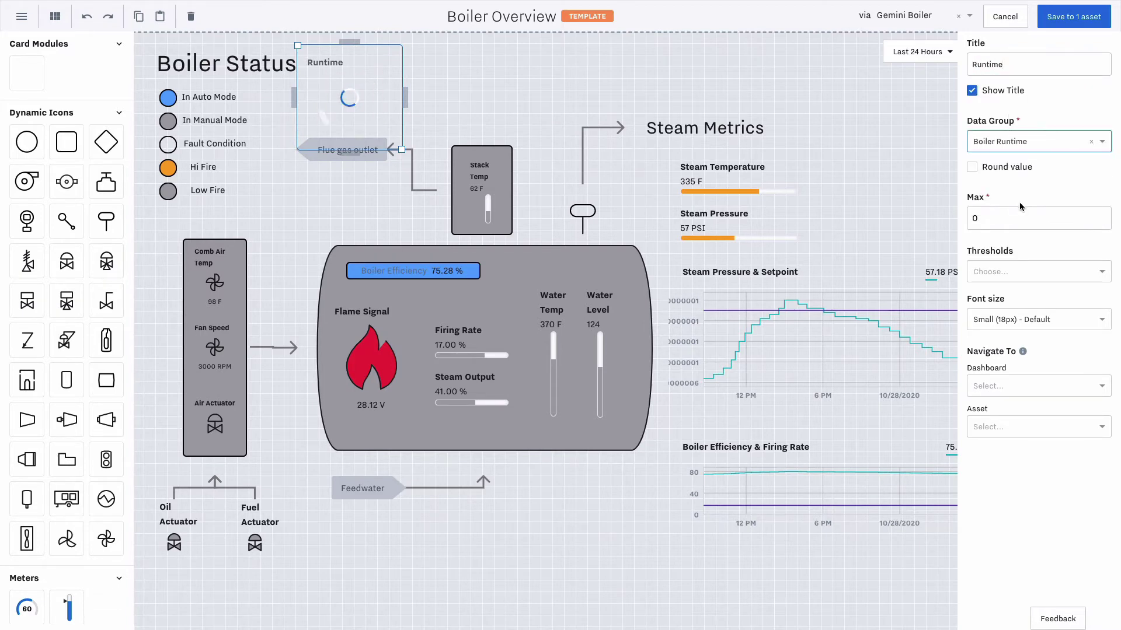
left_click(1022, 216)
key("BackSpace")
type("24")
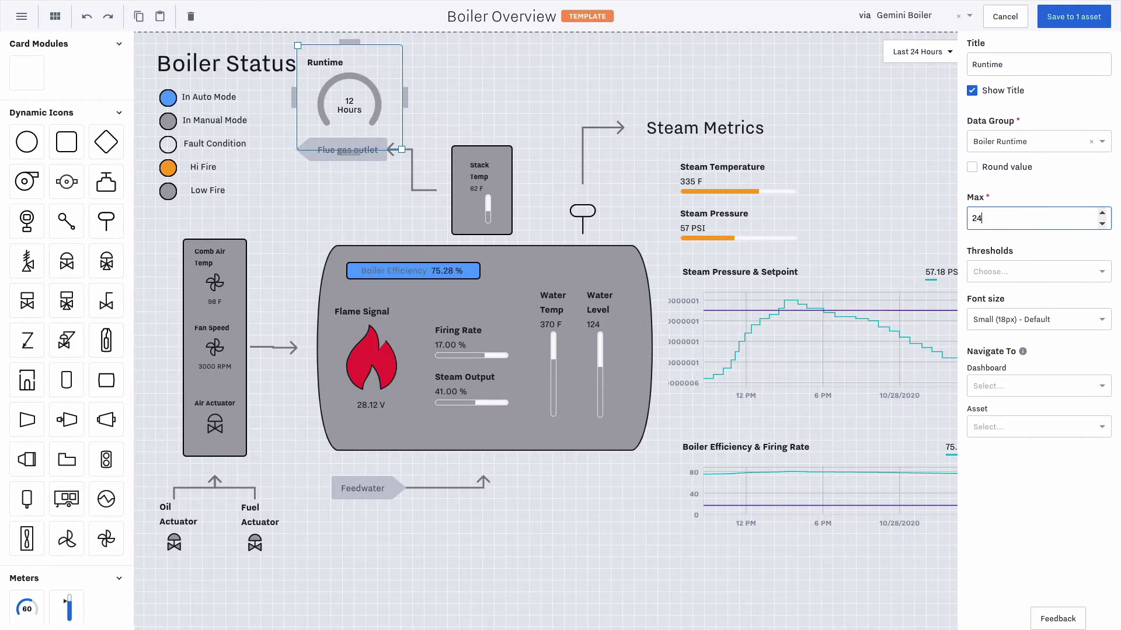
- Add two gauge thresholds and set the first to 8, coloured Low
left_click(1069, 268)
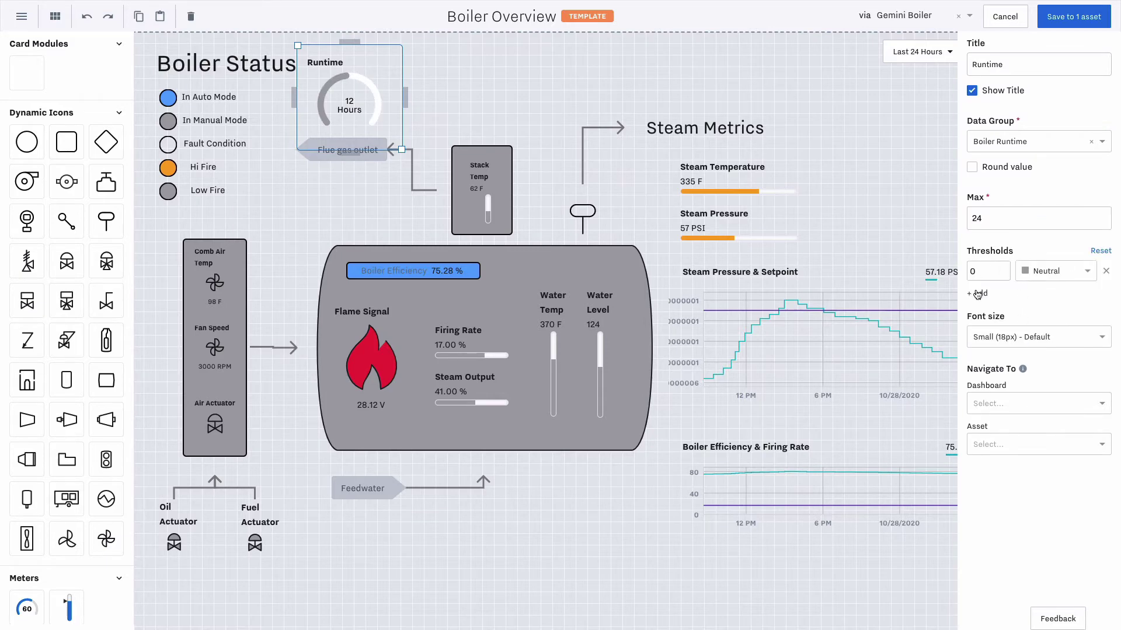
left_click(976, 293)
left_click(1003, 271)
key("BackSpace")
type("8")
left_click(1055, 271)
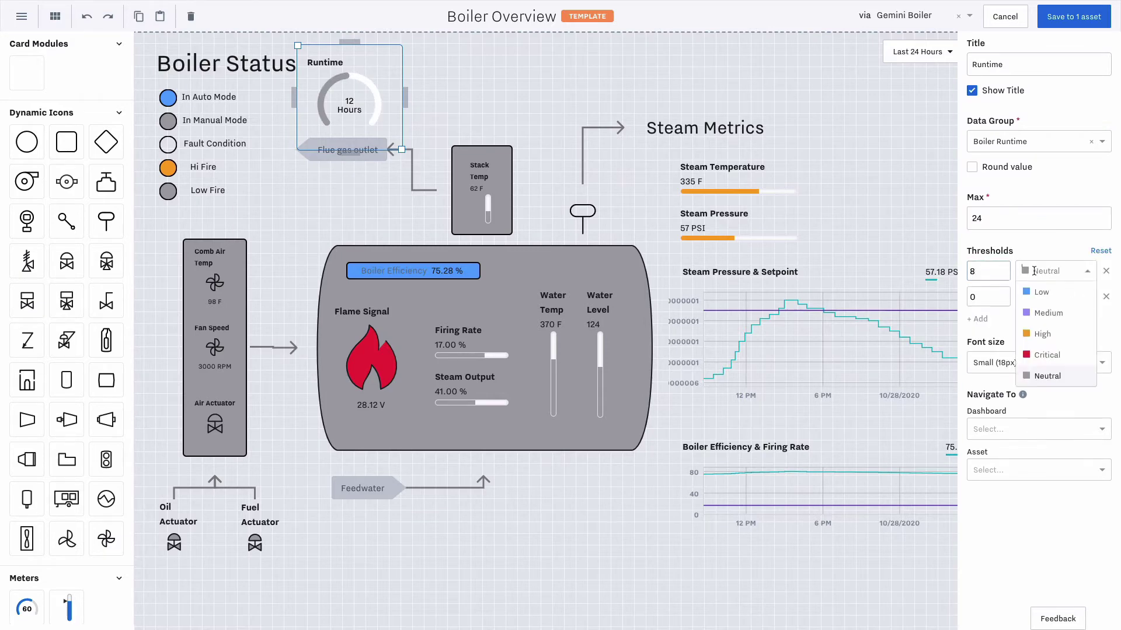
left_click(1042, 291)
- Set the second threshold to 16 as Medium and save the dashboard
left_click(990, 296)
key("BackSpace")
type("16")
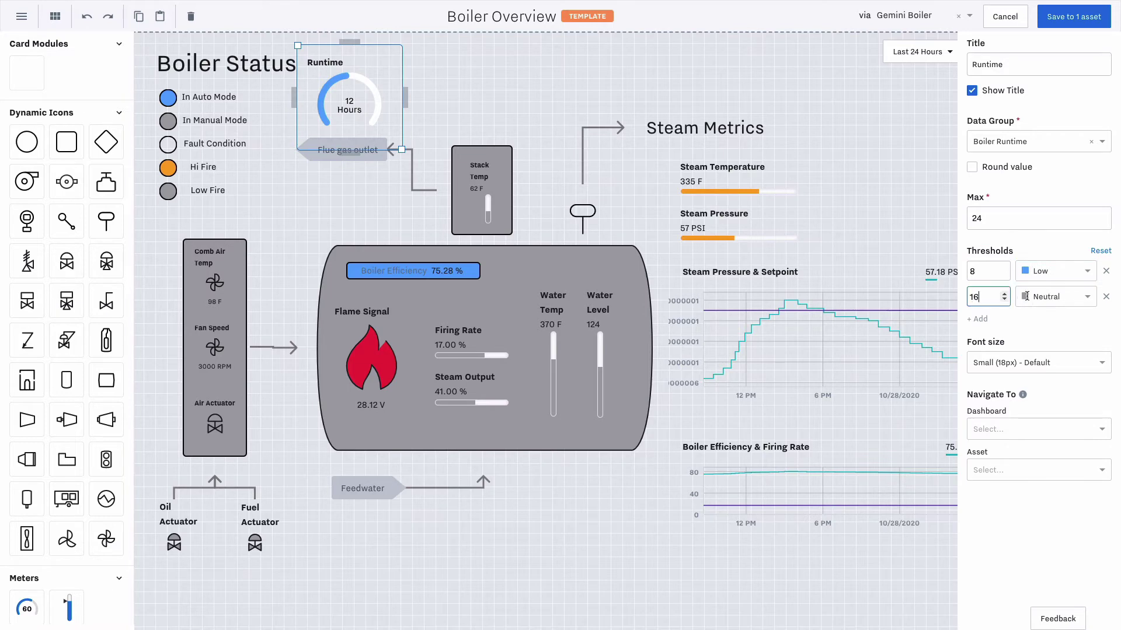
left_click(1026, 297)
left_click(1035, 336)
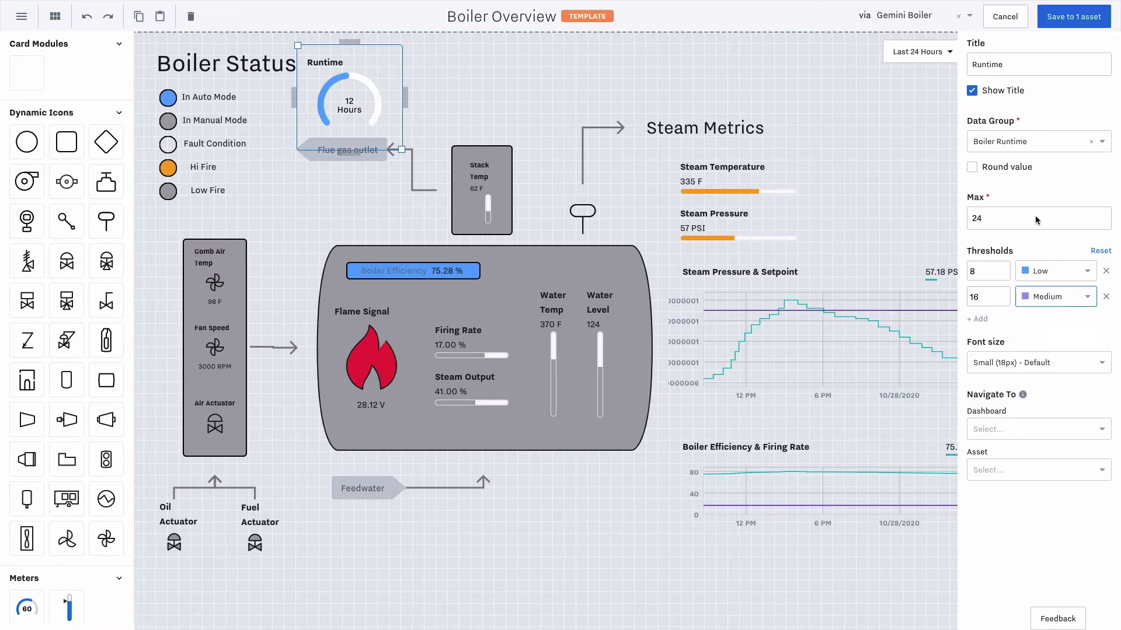
left_click(1070, 19)
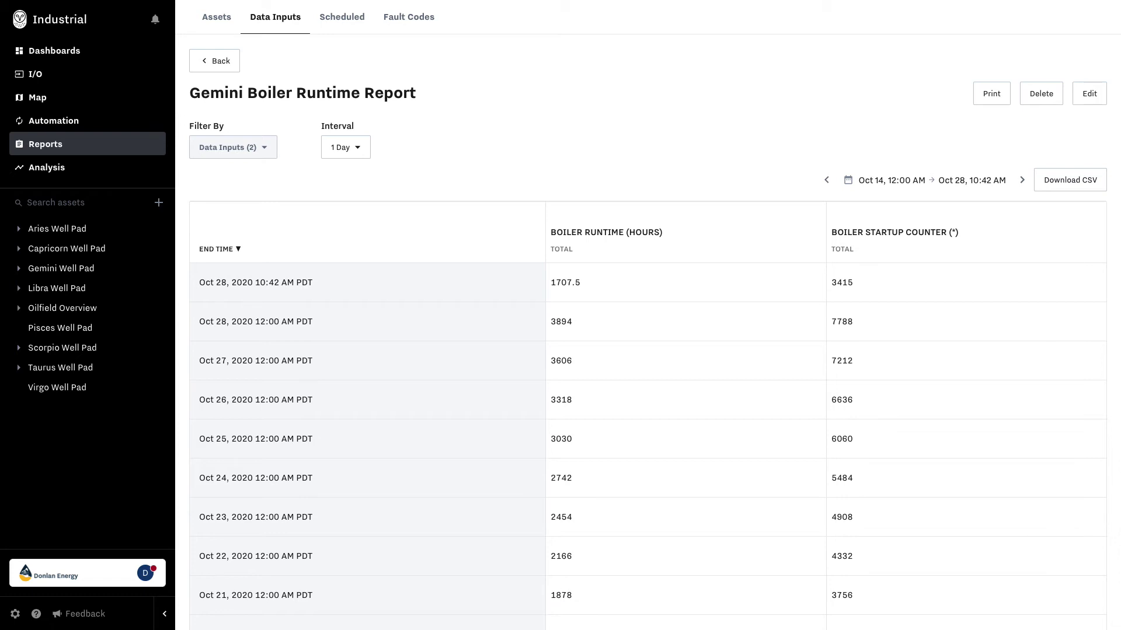
- Check the interval choices of the Gemini Boiler Runtime Report
left_click(358, 155)
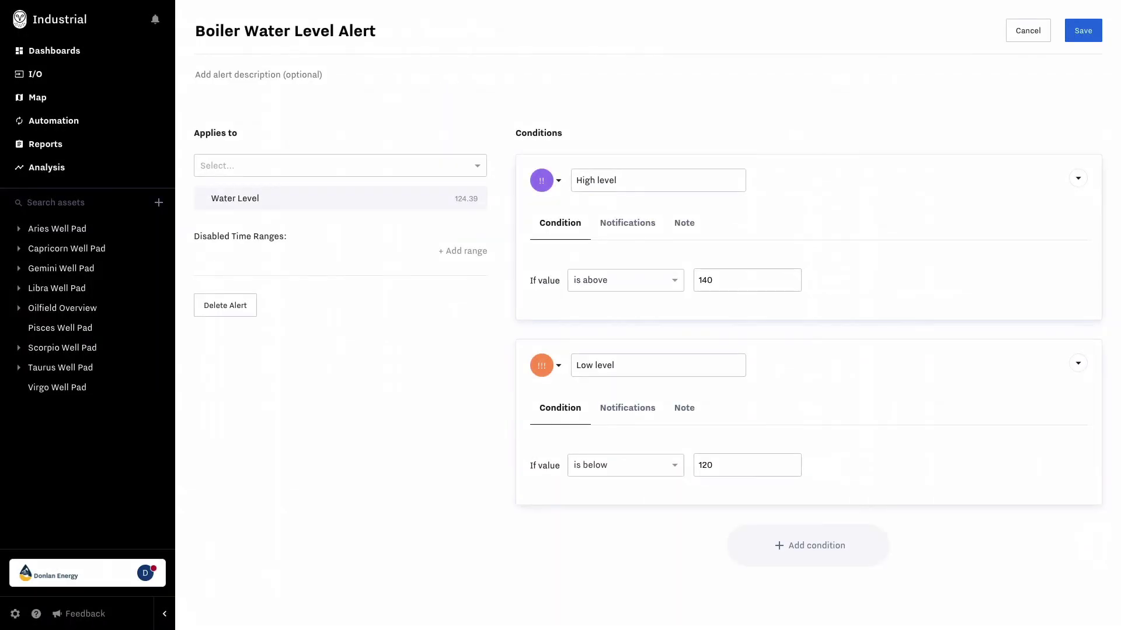
- Add the person matching 'mar' as a High level recipient, notified by voice only
left_click(628, 223)
left_click(590, 280)
type("mar")
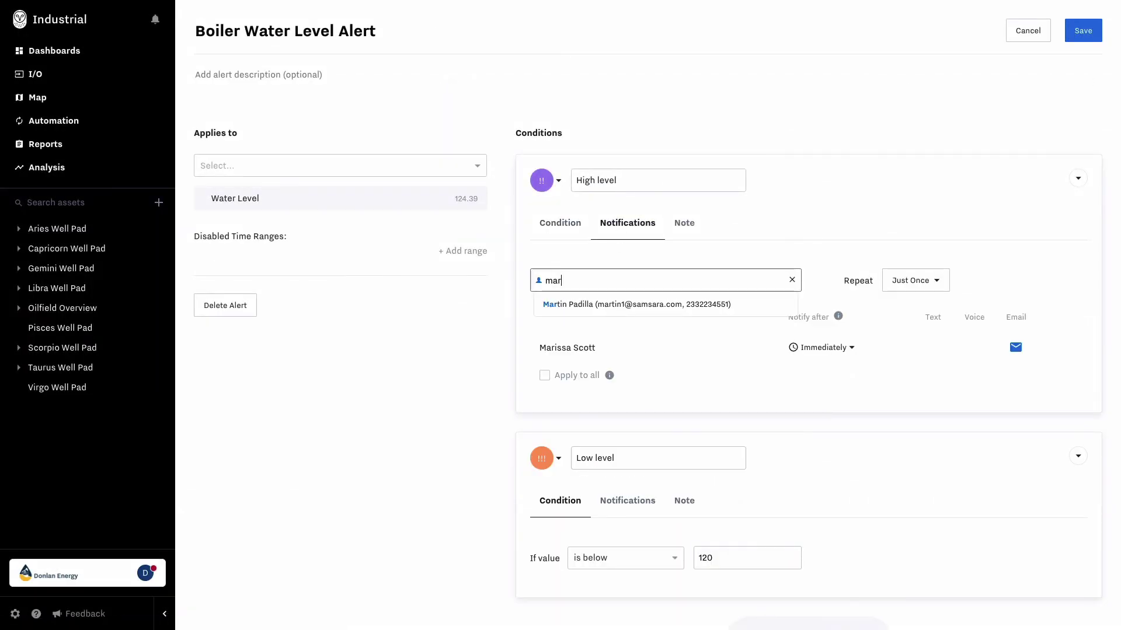
left_click(592, 305)
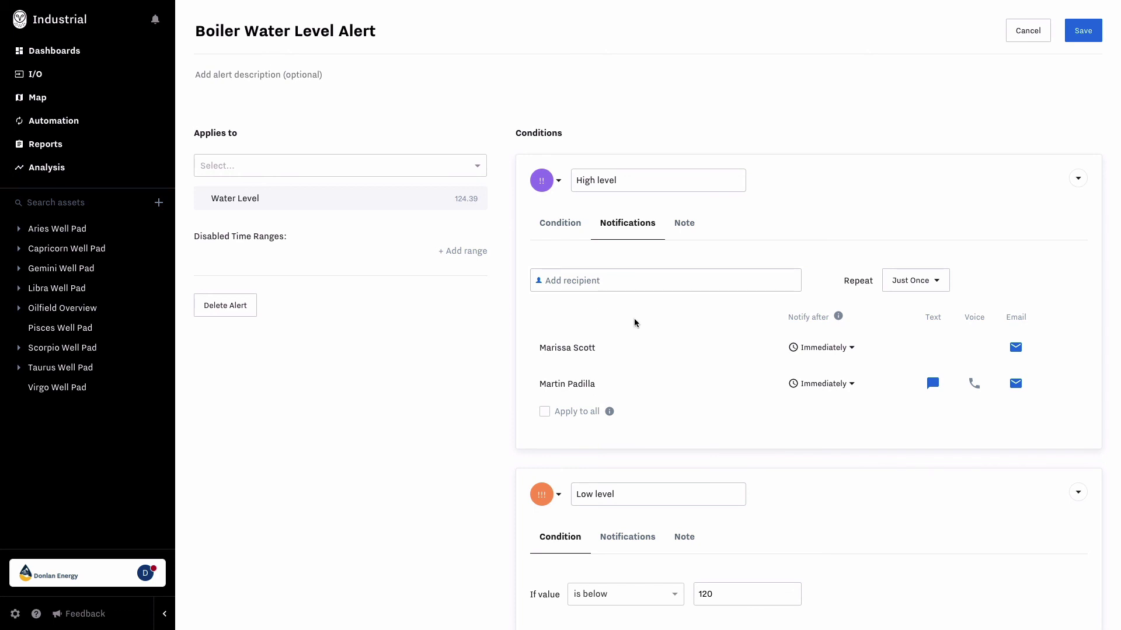
left_click(932, 383)
left_click(972, 383)
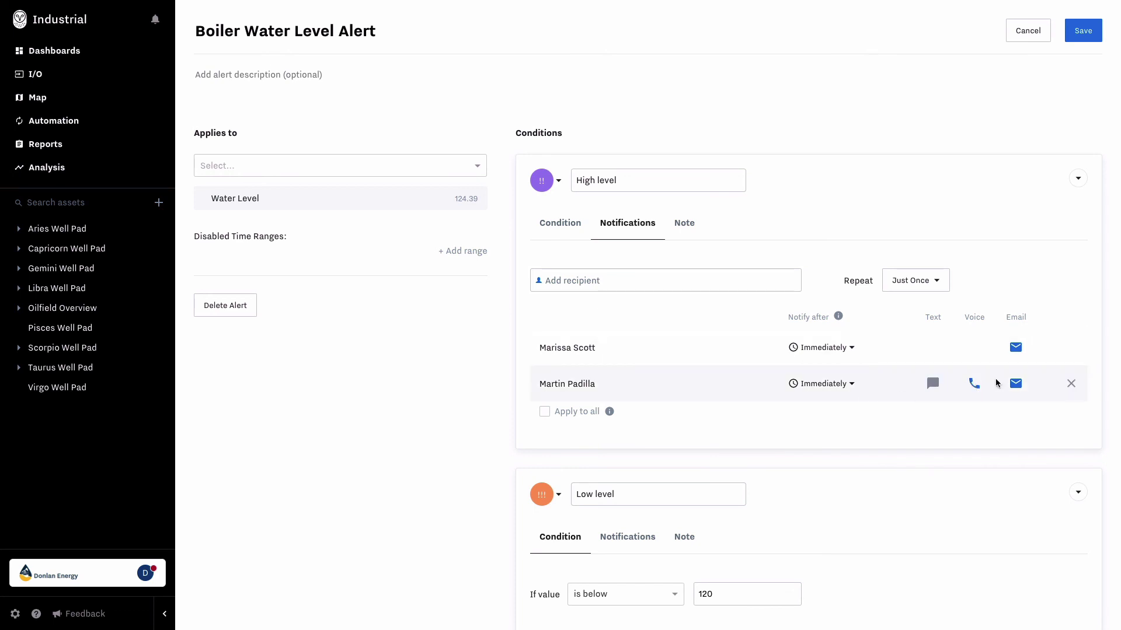
left_click(1015, 384)
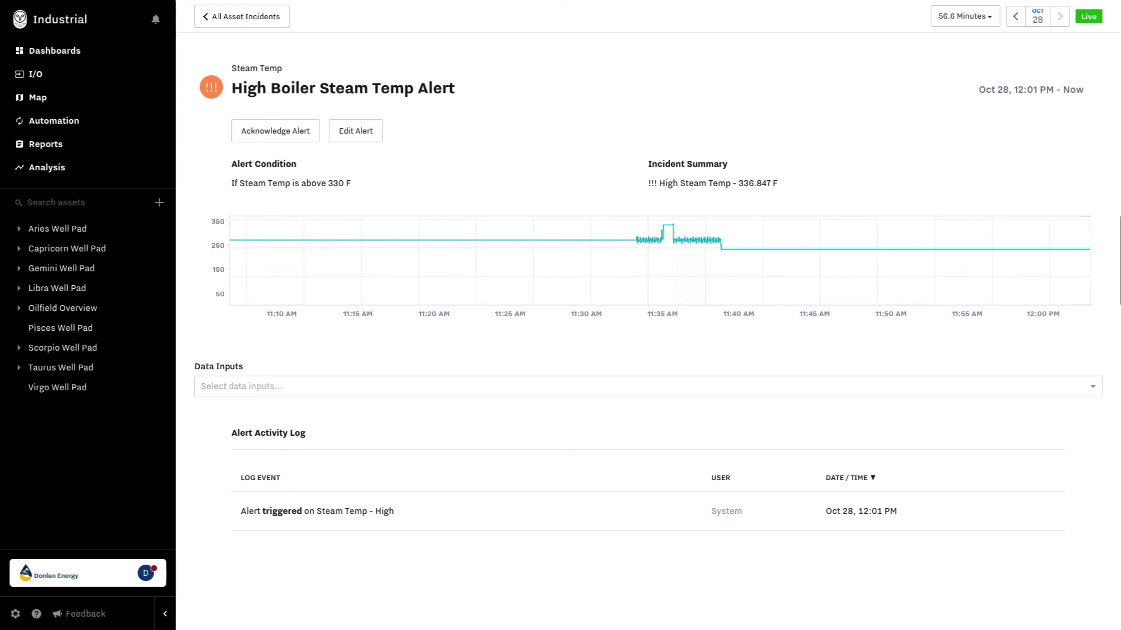
- Select the time range around the steam temperature spike on the incident chart
left_click_drag(635, 251, 733, 261)
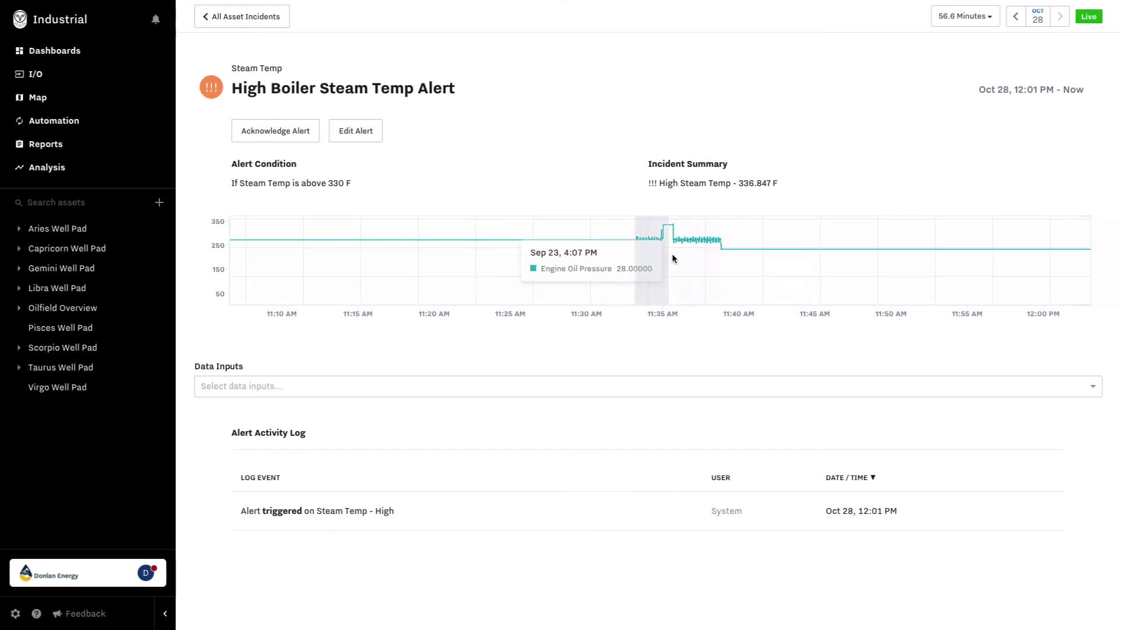